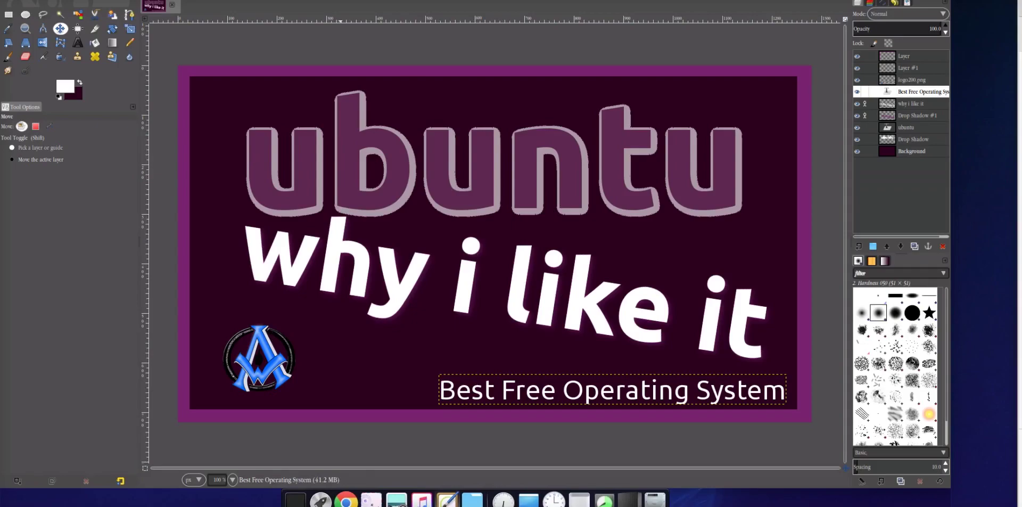
# Minimize GIMP, then move the Desktop-Old folder window up and minimize it too.
pyautogui.press('super+h')
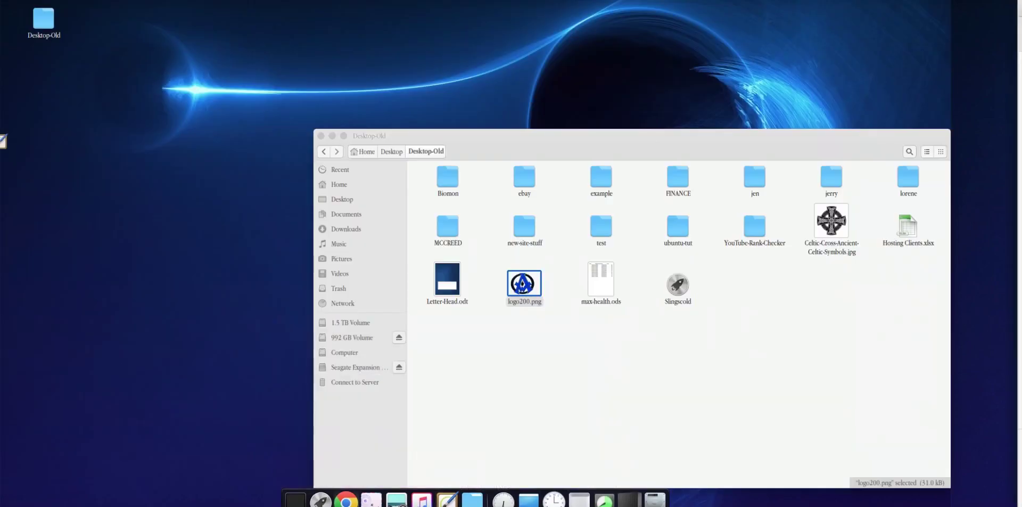
pyautogui.moveTo(551, 134); pyautogui.dragTo(406, 48)
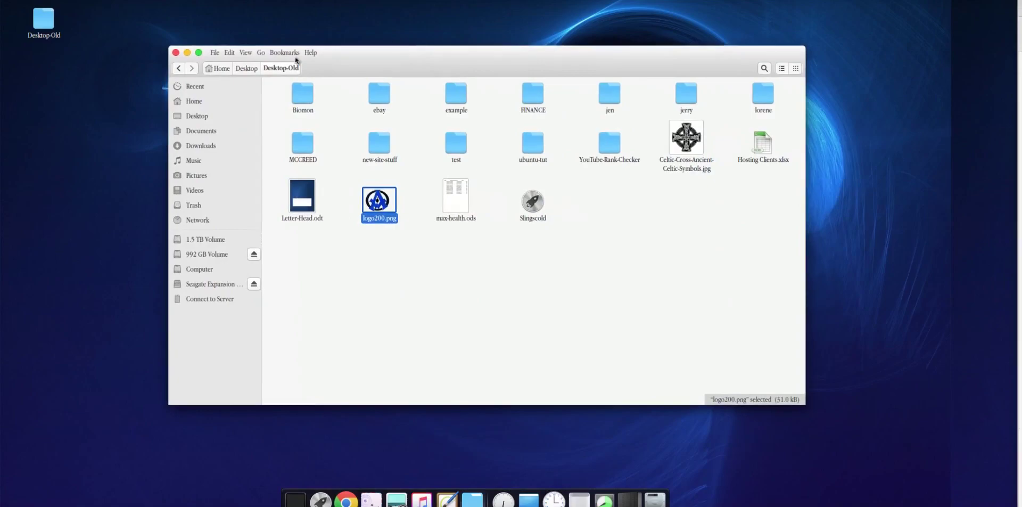
pyautogui.click(187, 53)
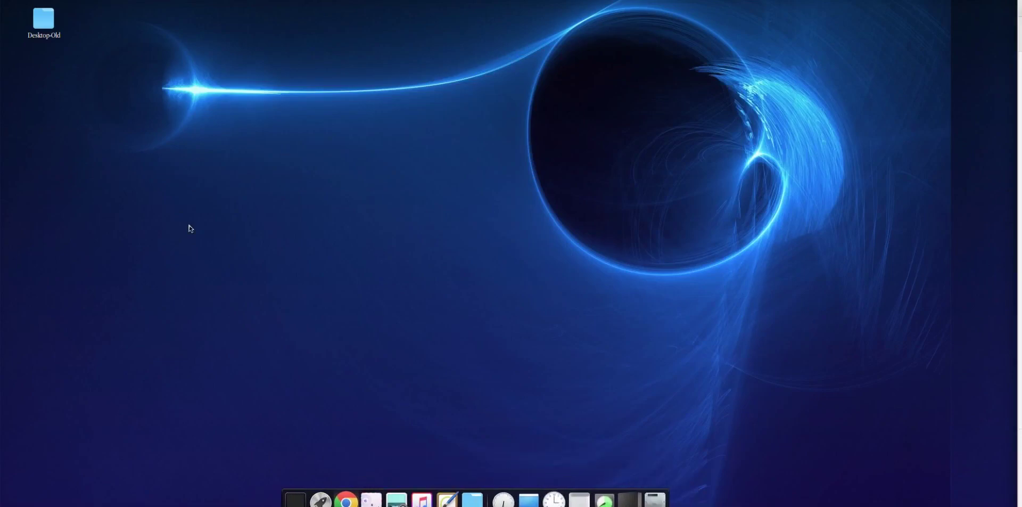
pyautogui.moveTo(2, 175)
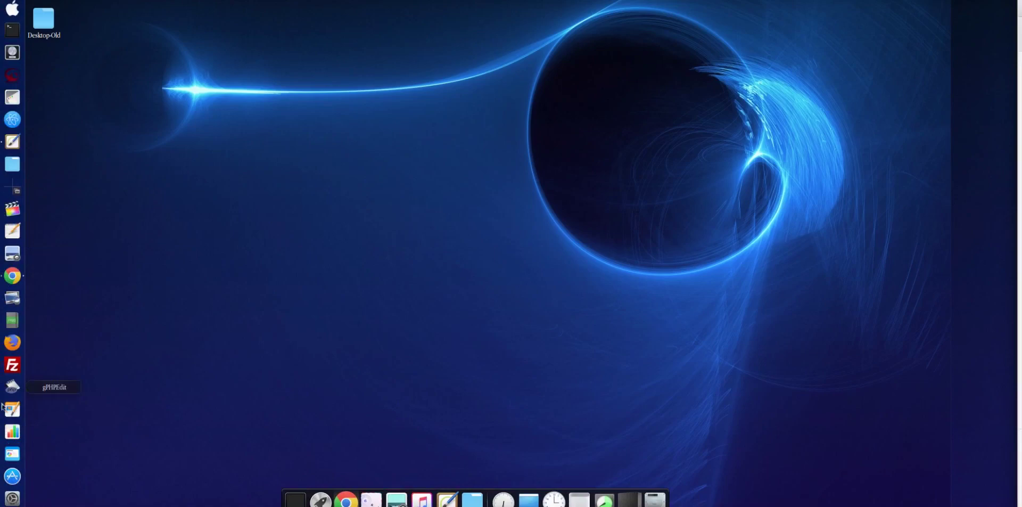
pyautogui.scroll(-2, 11, 479)
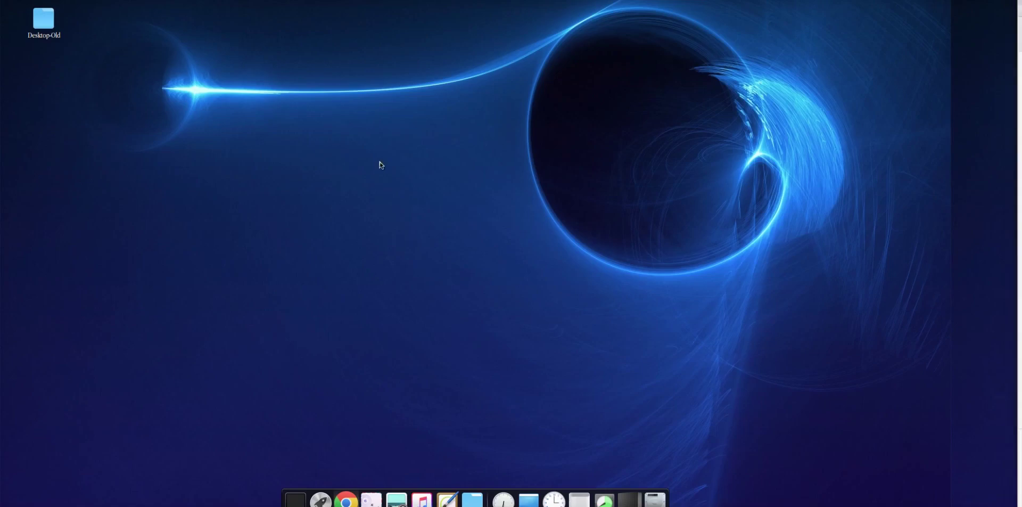
# In Albert, try searches for 're', 'gimp' and 'kd', clearing each one afterwards.
pyautogui.hotkey('ctrl', 'space')
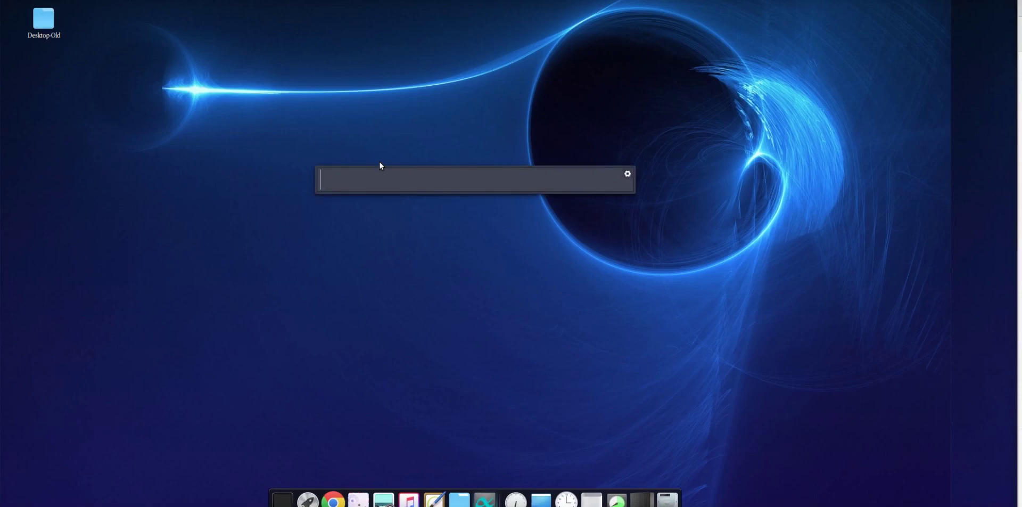
pyautogui.write('re')
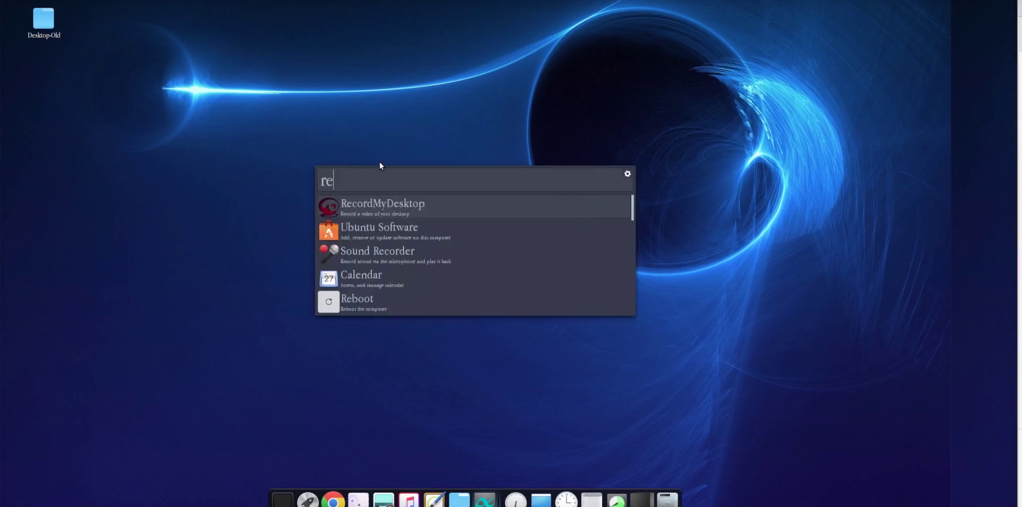
pyautogui.press('BackSpace')
pyautogui.press('BackSpace')
pyautogui.write('gimp')
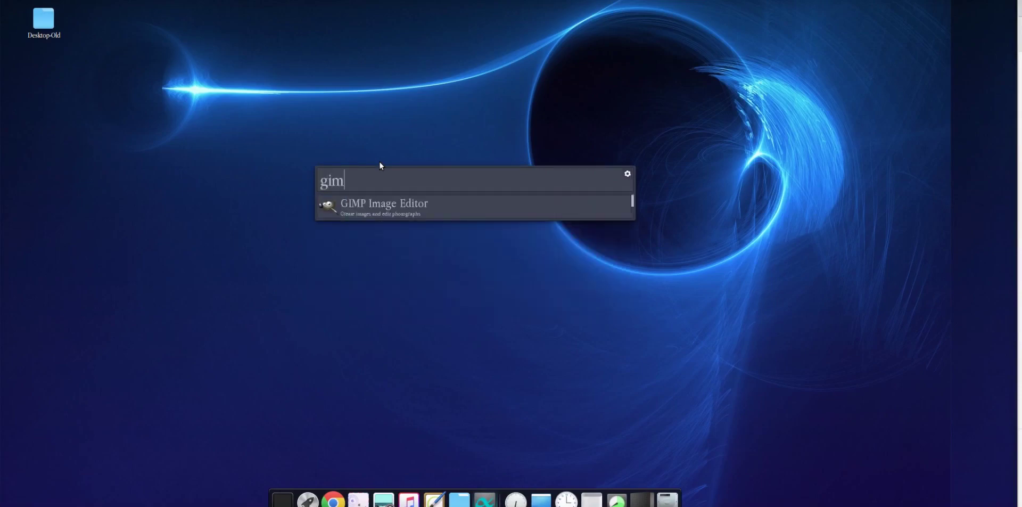
pyautogui.press('BackSpace')
pyautogui.press('BackSpace')
pyautogui.press('BackSpace')
pyautogui.press('BackSpace')
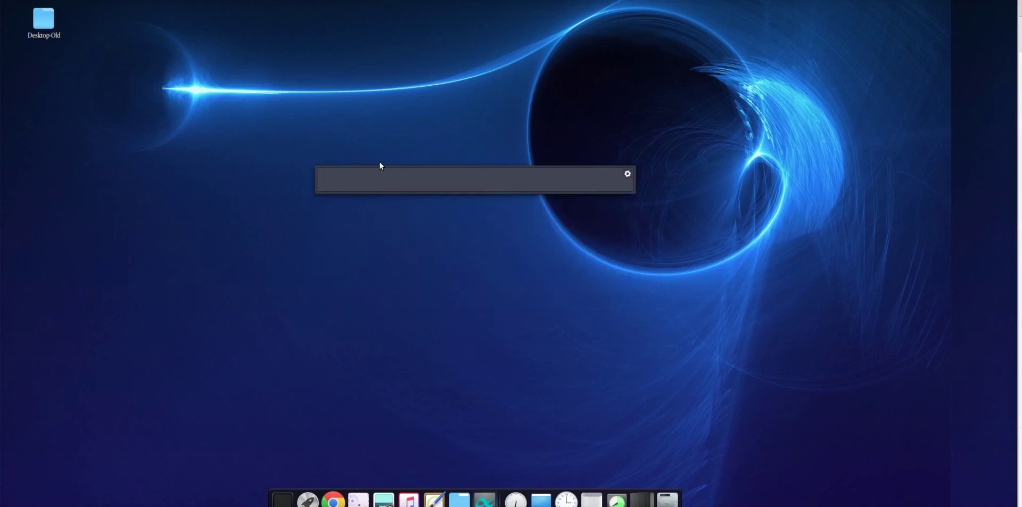
pyautogui.write('kd')
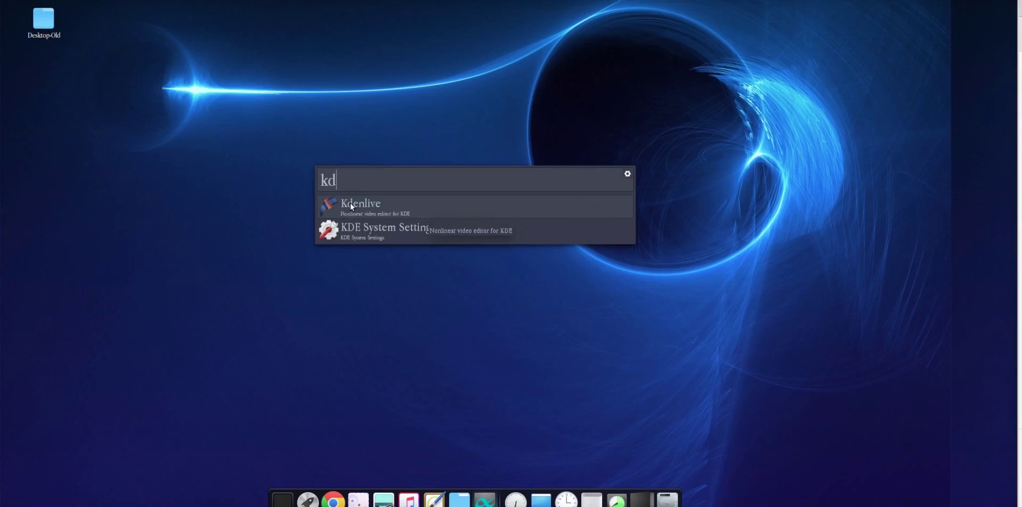
pyautogui.press('BackSpace')
pyautogui.press('BackSpace')
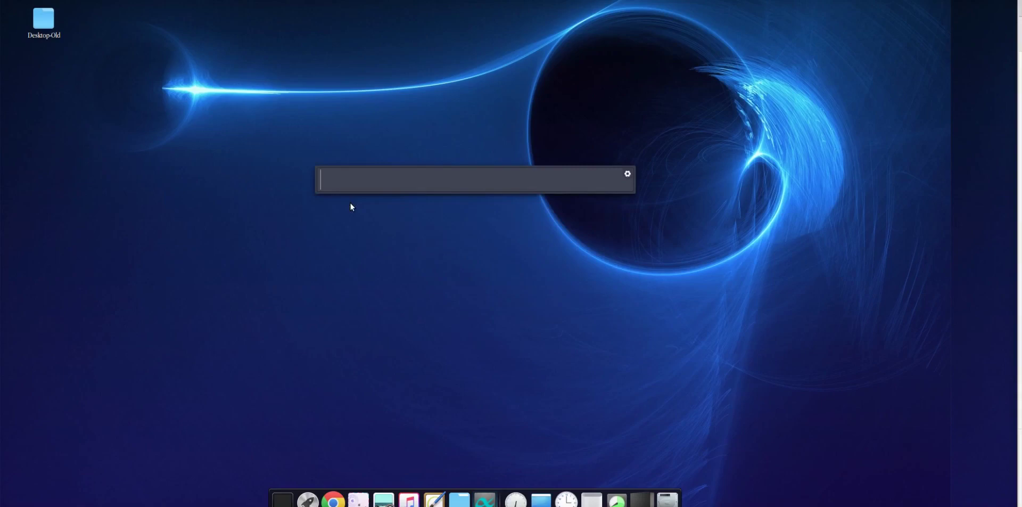
pyautogui.write('ink')
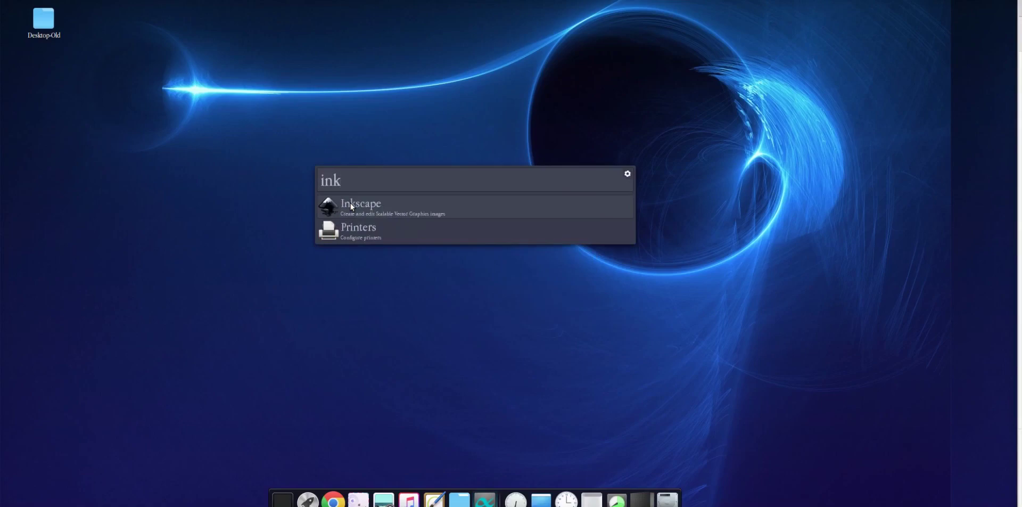
pyautogui.press('Return')
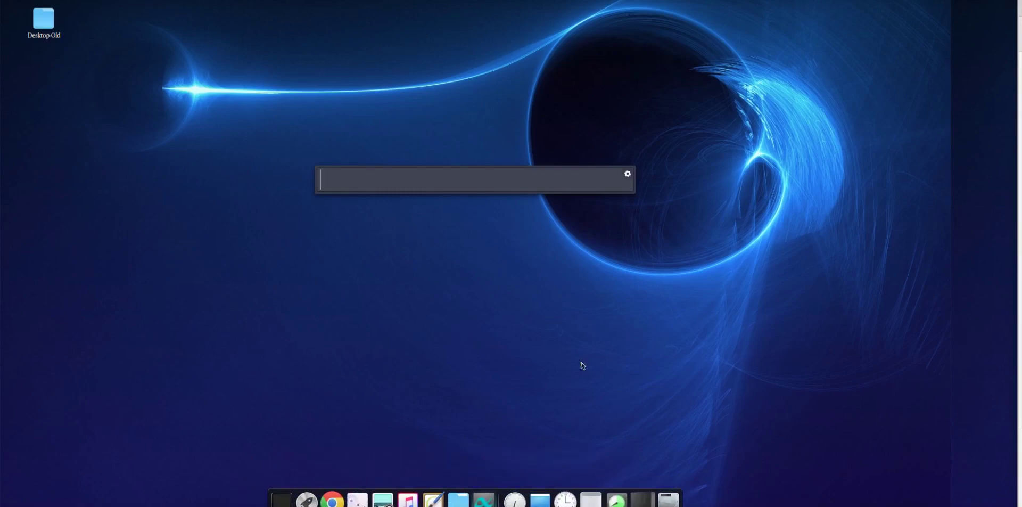
# Close the Albert search bar with Escape, leaving only the desktop and Desktop-Old icon.
pyautogui.press('Escape')
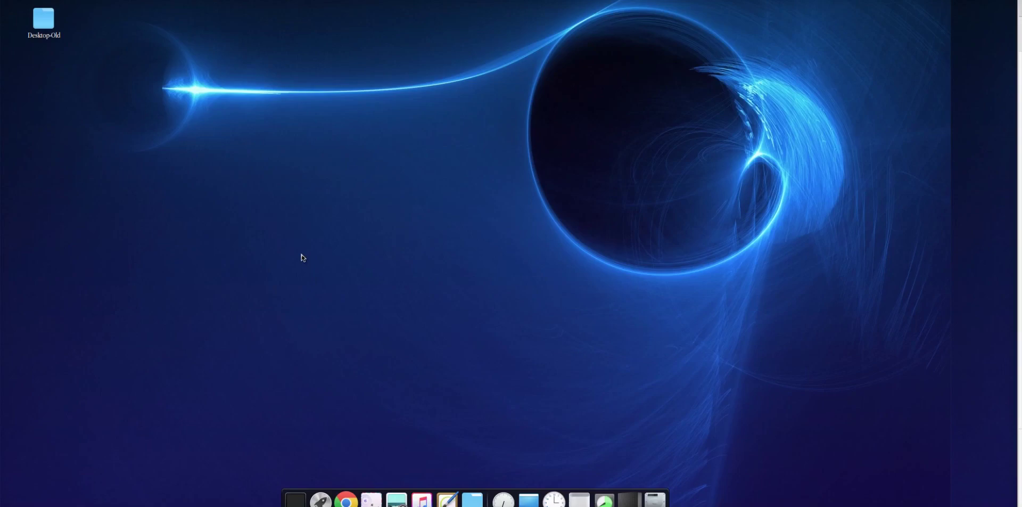
pyautogui.doubleClick(44, 20)
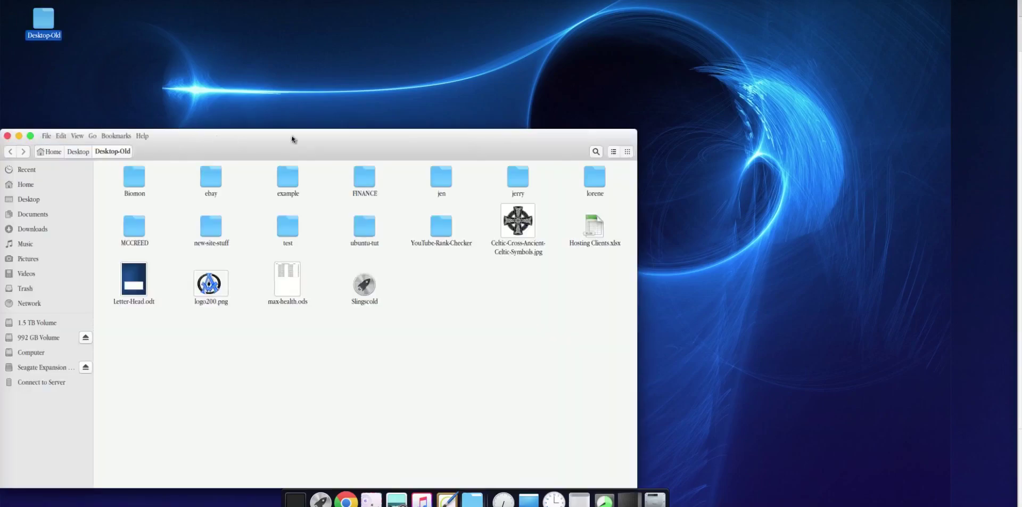
pyautogui.moveTo(292, 140); pyautogui.dragTo(440, 50)
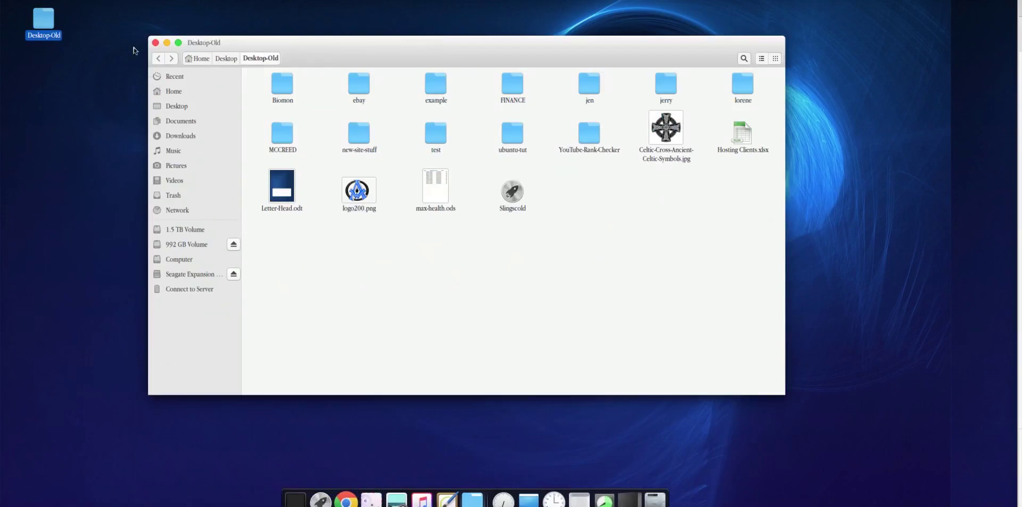
pyautogui.click(155, 43)
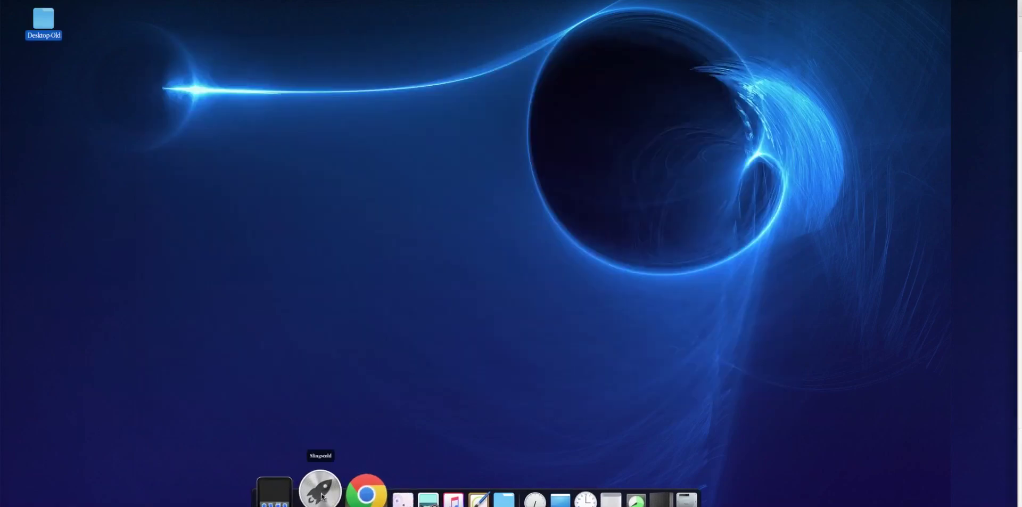
pyautogui.click(322, 495)
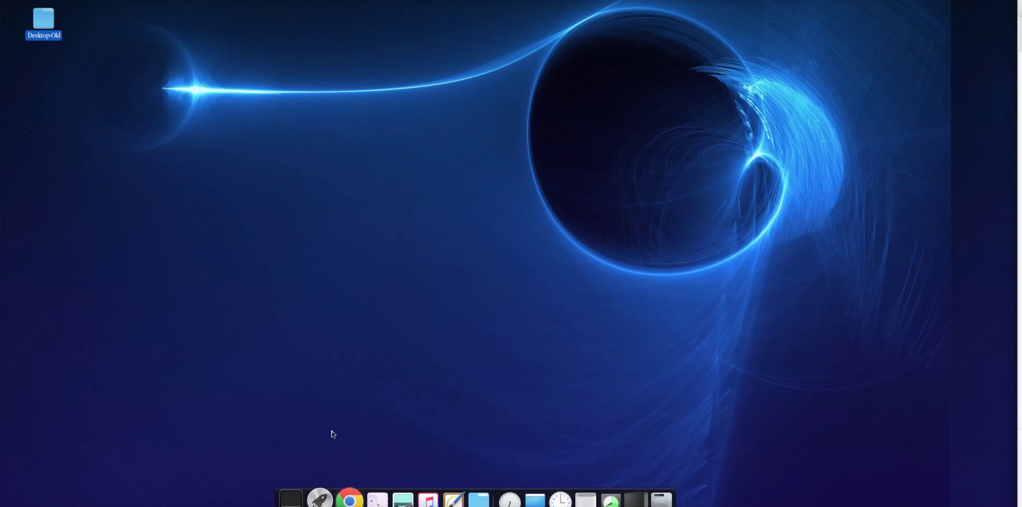
pyautogui.click(319, 498)
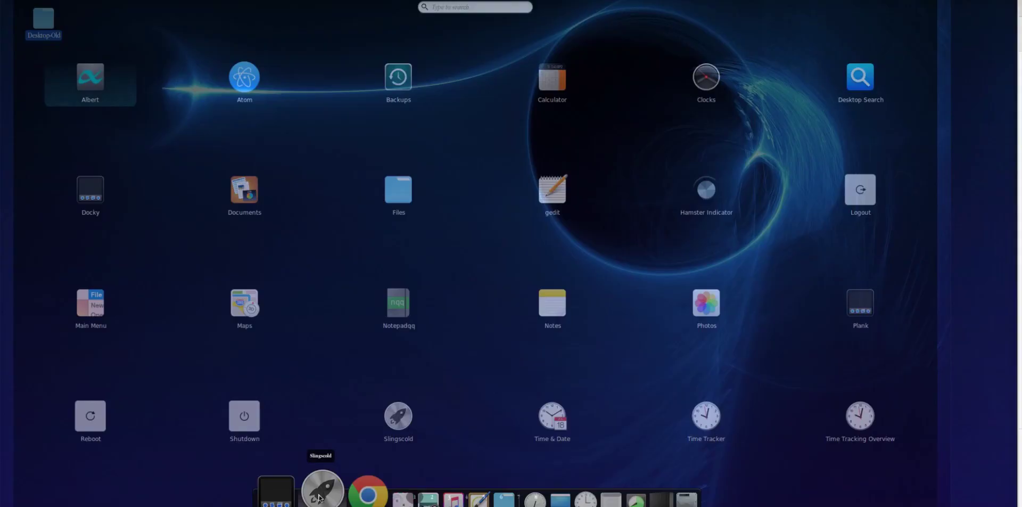
pyautogui.scroll(-1, 438, 247)
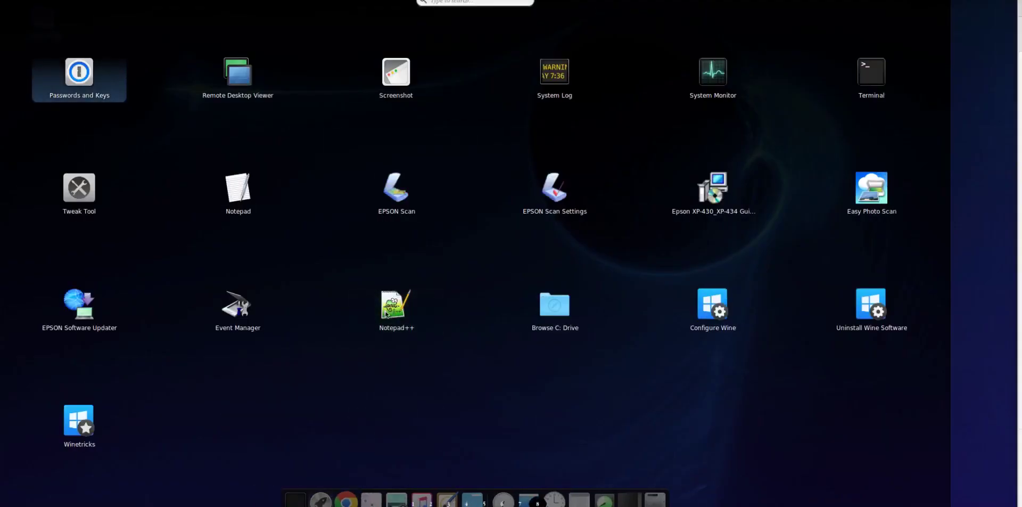
pyautogui.scroll(-3, 385, 314)
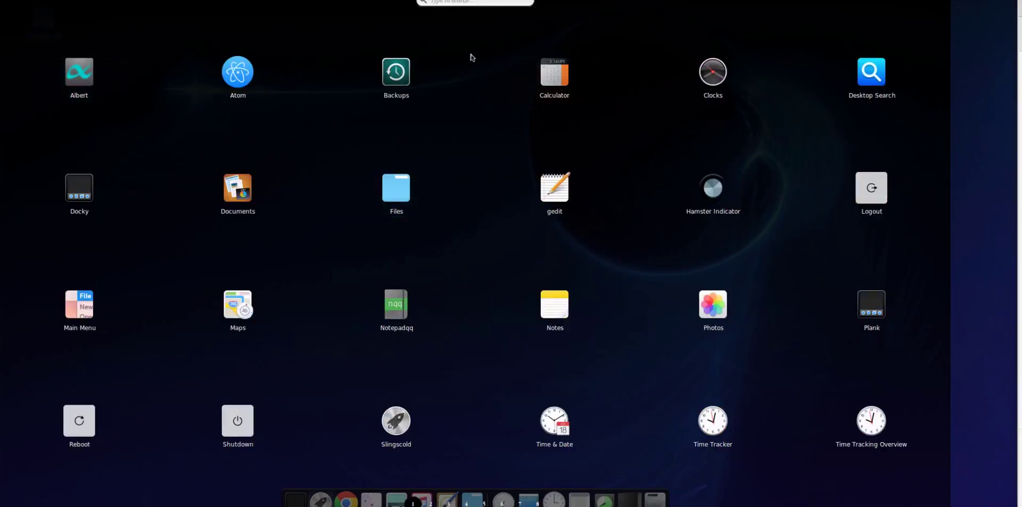
pyautogui.click(245, 11)
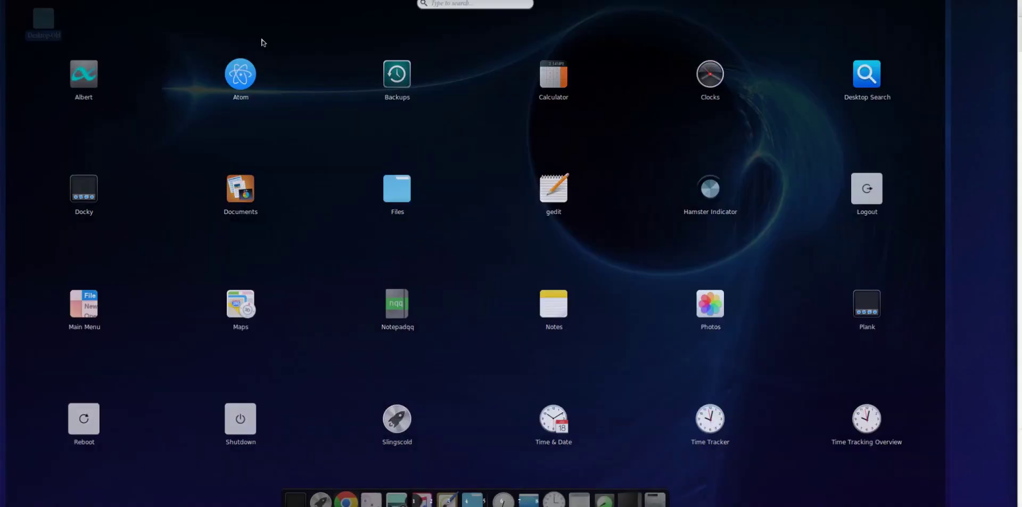
pyautogui.click(374, 208)
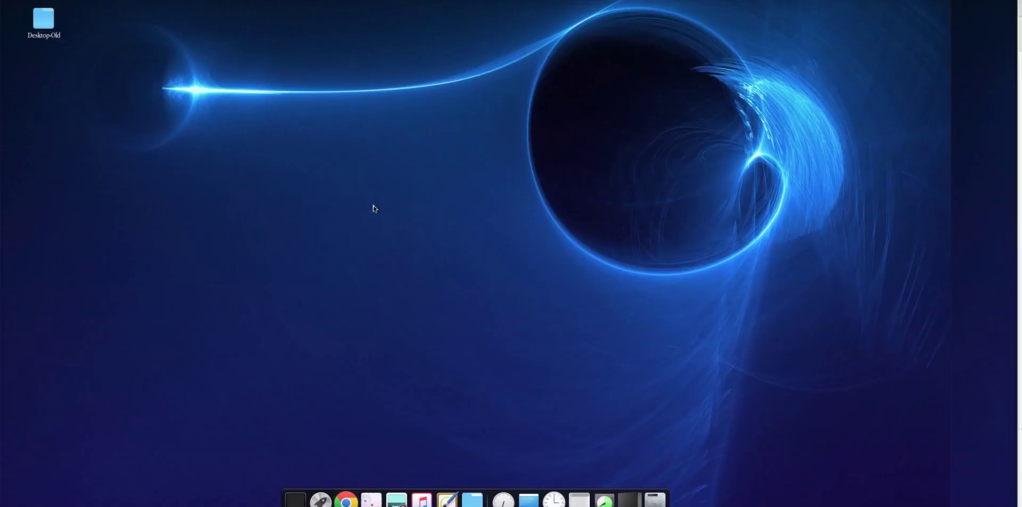
# Reopen Albert and search 'soft' to list EPSON Software Updater and Ubuntu Software.
pyautogui.hotkey('ctrl', 'space')
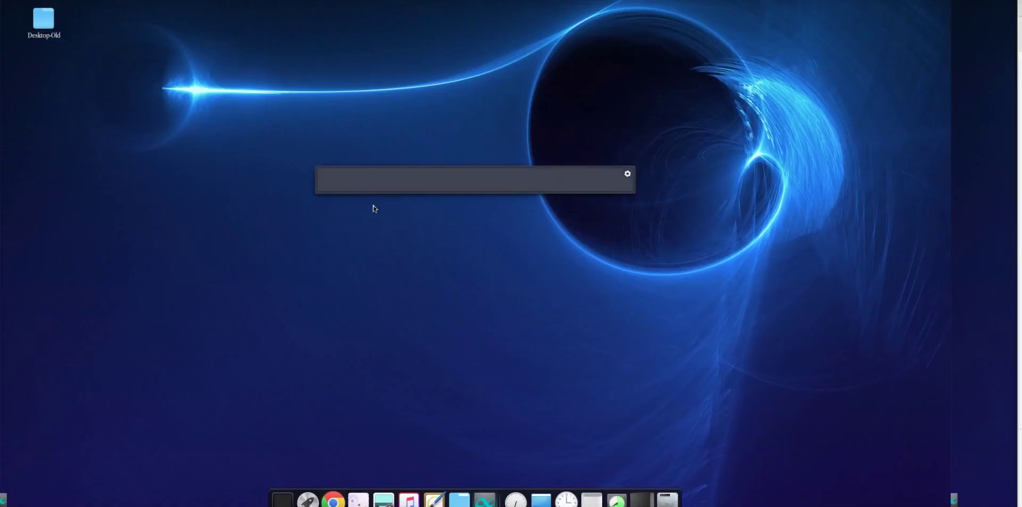
pyautogui.press('Escape')
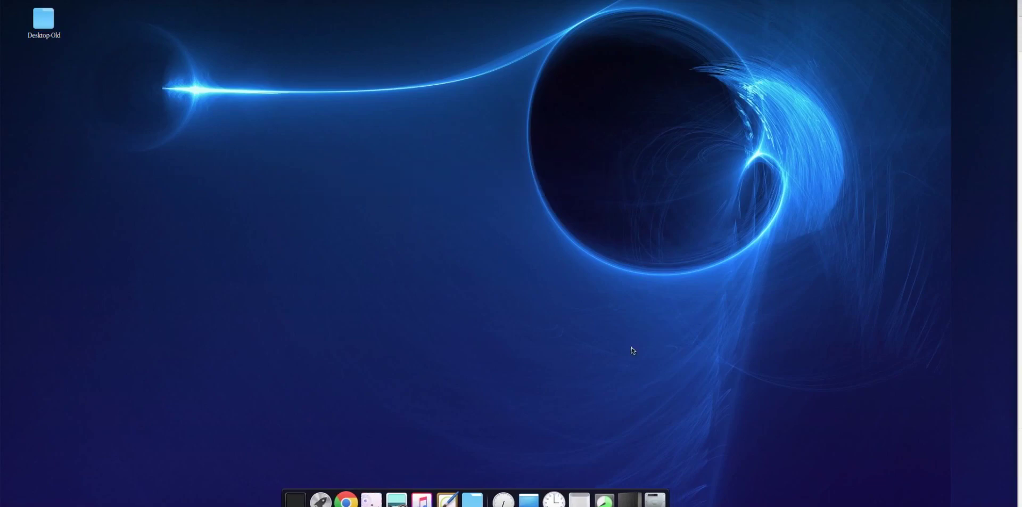
pyautogui.hotkey('ctrl', 'space')
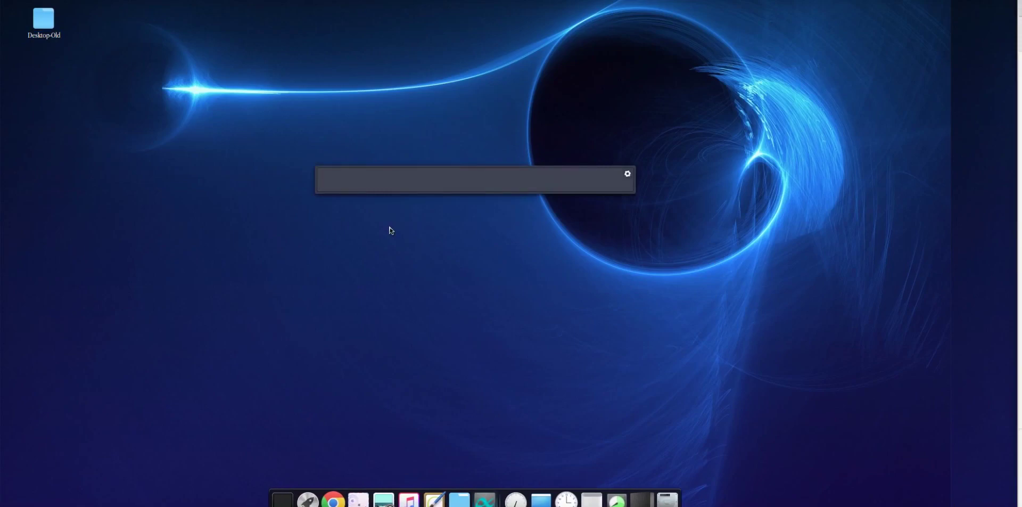
pyautogui.write('soft')
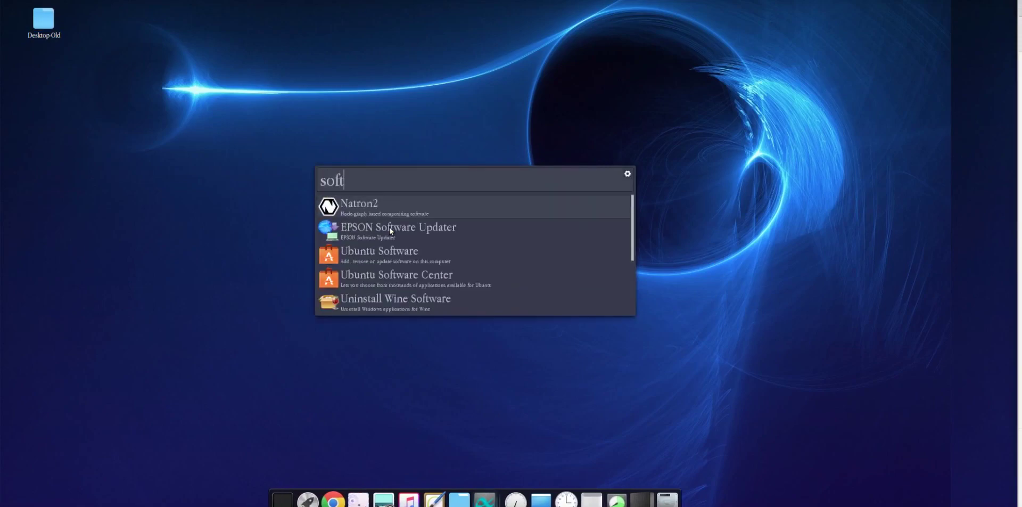
# Launch Ubuntu Software Center, browse What's New and Top Rated, then close it.
pyautogui.click(383, 277)
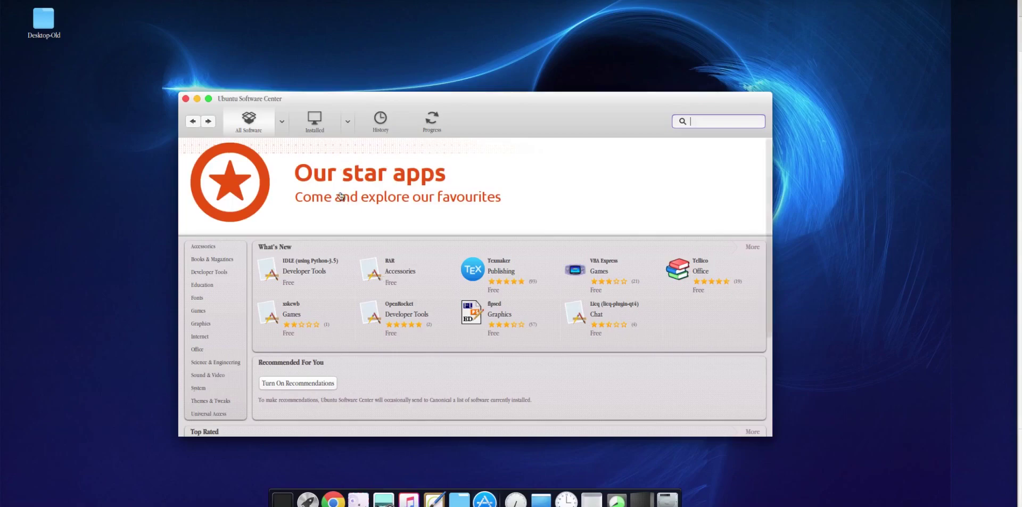
pyautogui.scroll(-4, 337, 269)
pyautogui.scroll(-2, 481, 292)
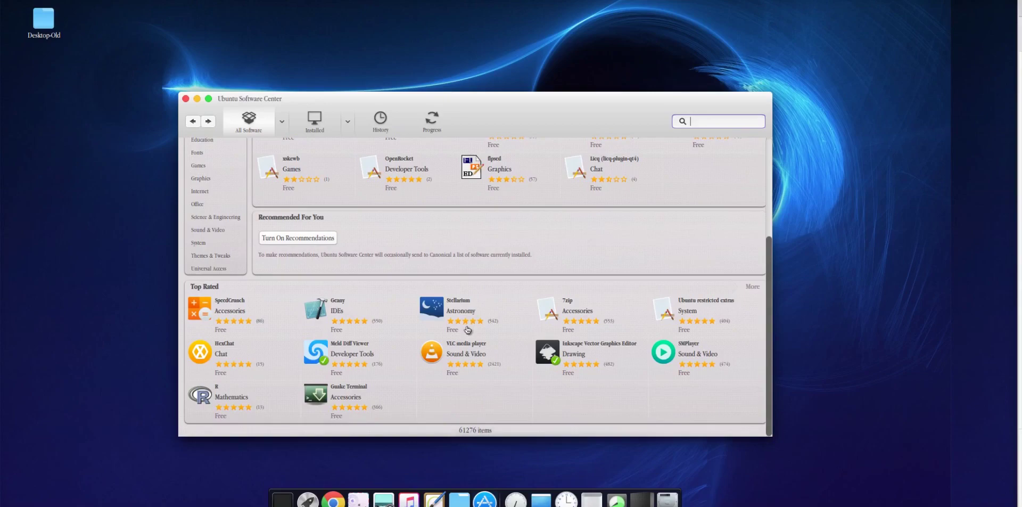
pyautogui.scroll(6, 456, 256)
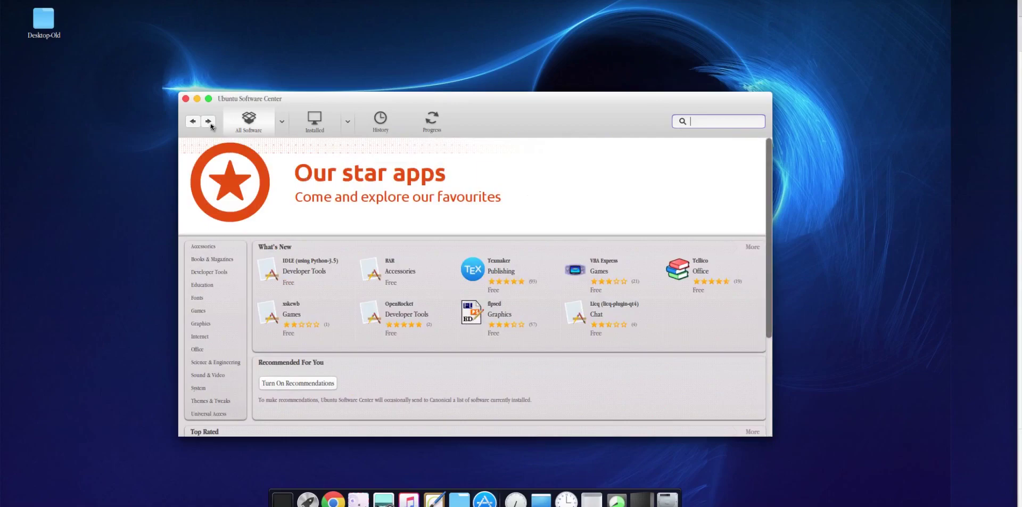
pyautogui.click(187, 100)
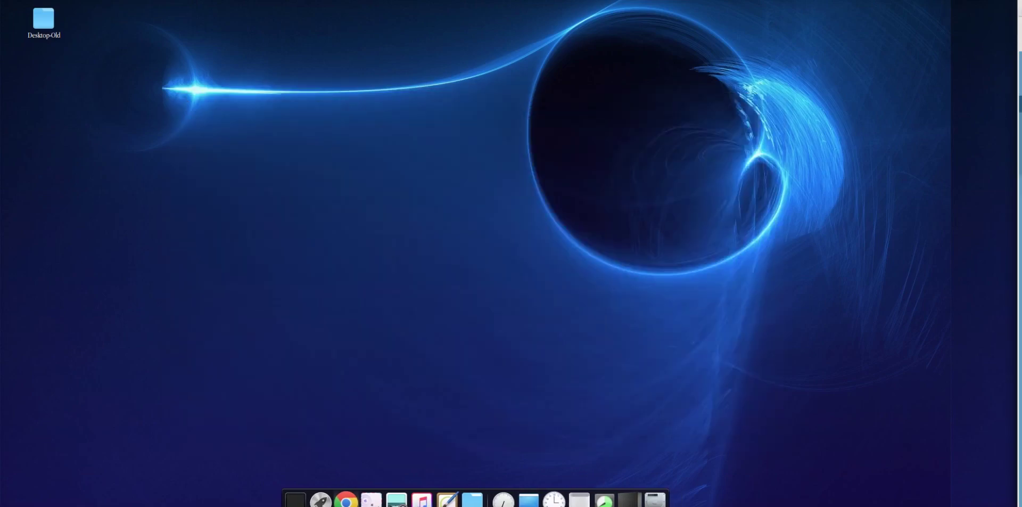
# Maximize the Chrome Edit Post window and scroll through the Ubuntu draft's install videos.
pyautogui.hotkey('alt', 'Tab')
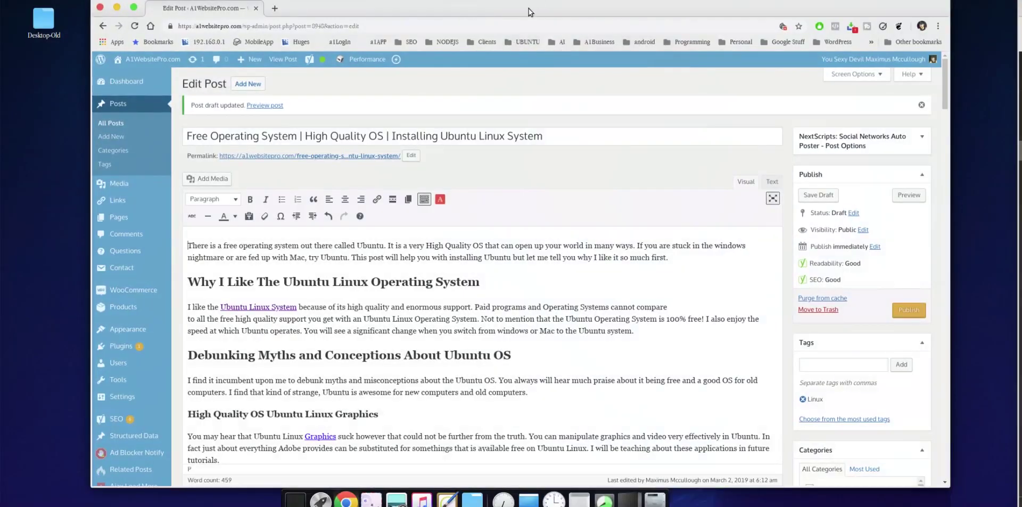
pyautogui.doubleClick(507, 7)
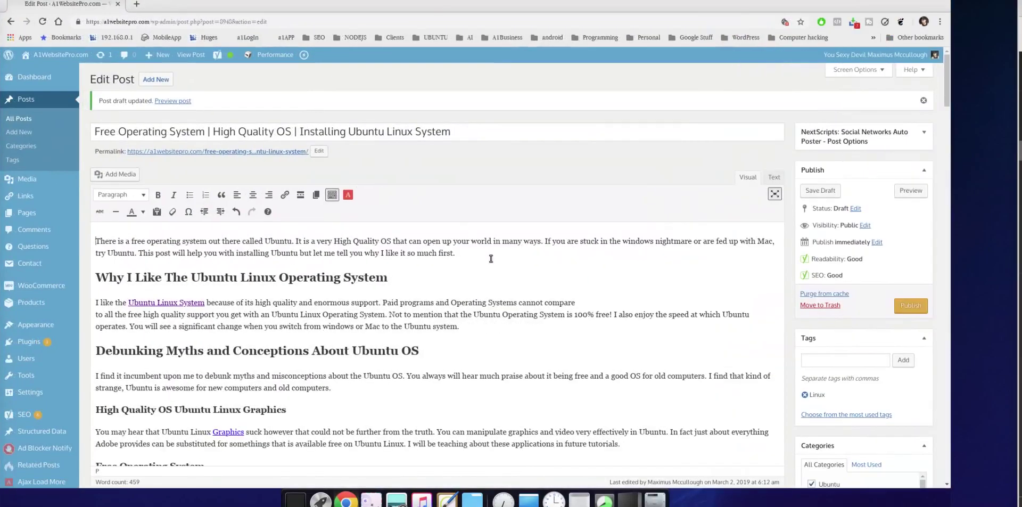
pyautogui.scroll(-20, 498, 279)
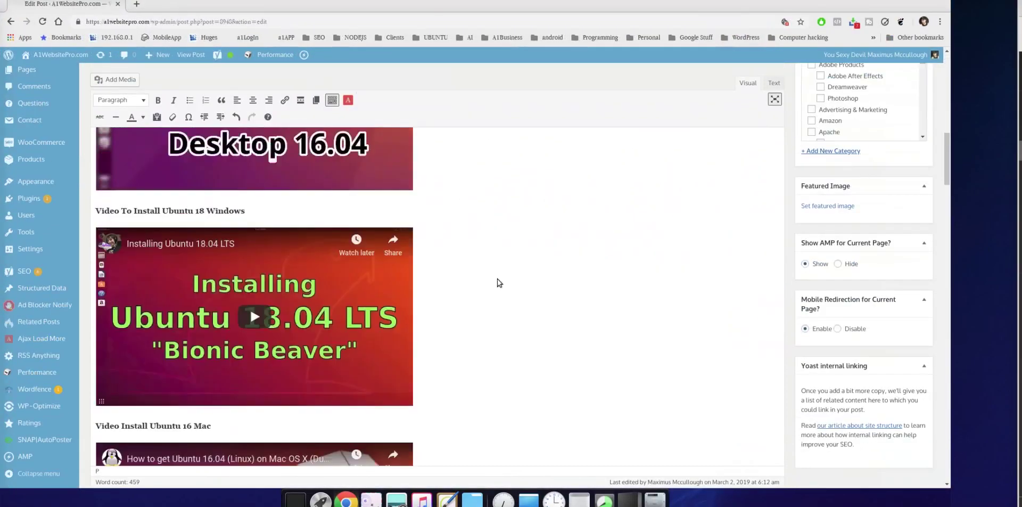
pyautogui.scroll(-15, 497, 279)
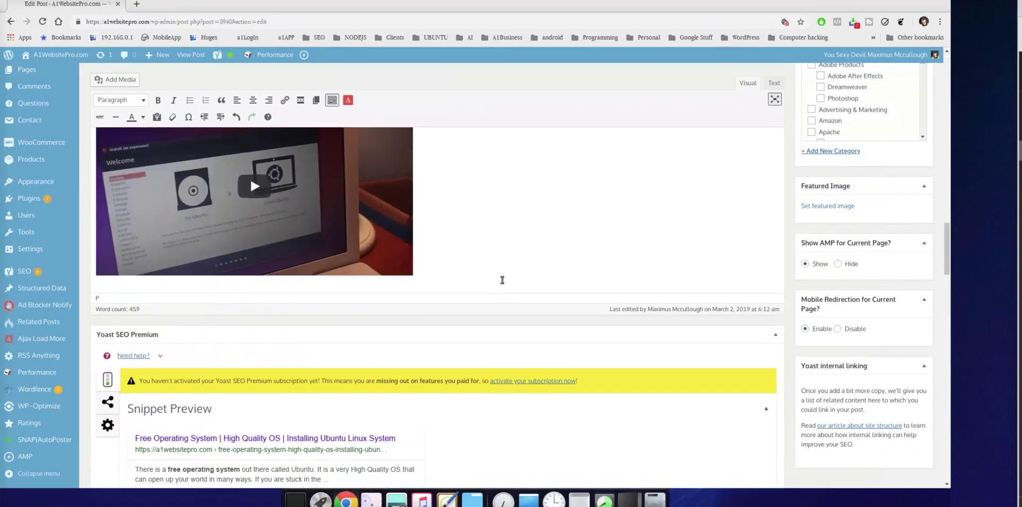
pyautogui.scroll(10, 525, 279)
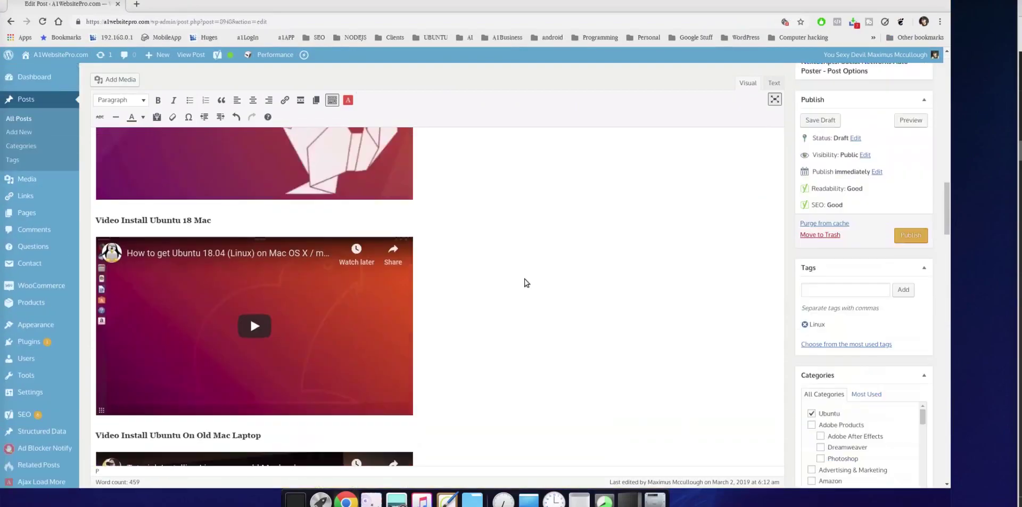
pyautogui.scroll(10, 525, 279)
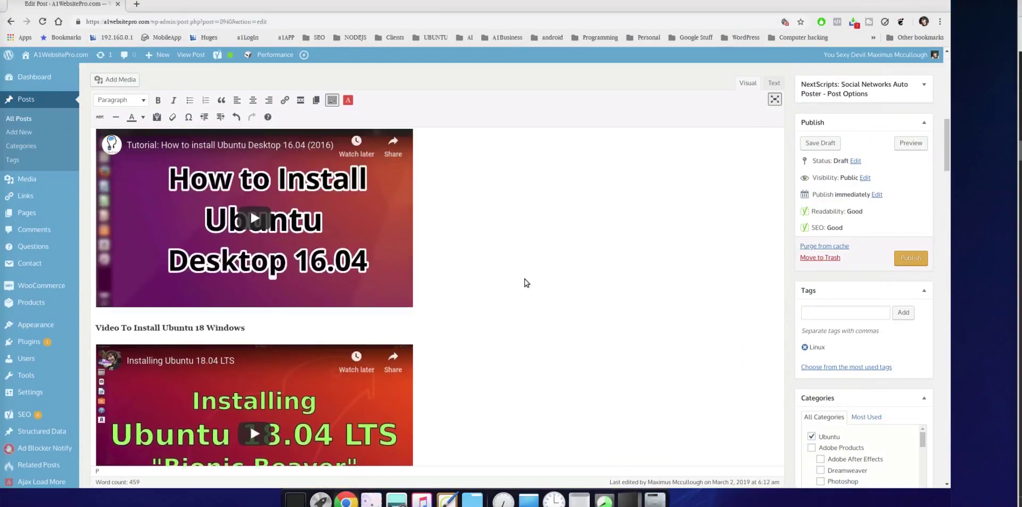
pyautogui.scroll(1, 525, 279)
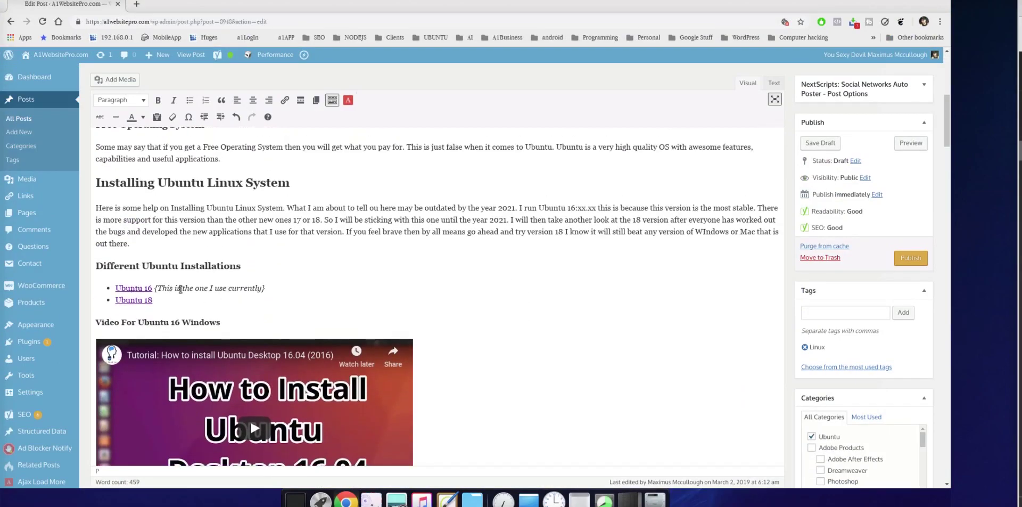
pyautogui.moveTo(180, 288); pyautogui.dragTo(240, 288)
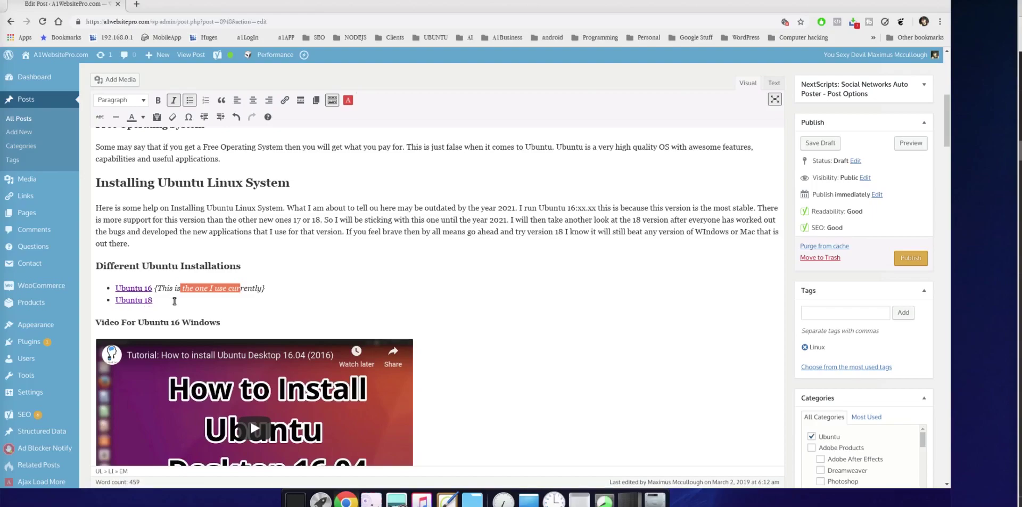
pyautogui.click(139, 299)
pyautogui.press('Up')
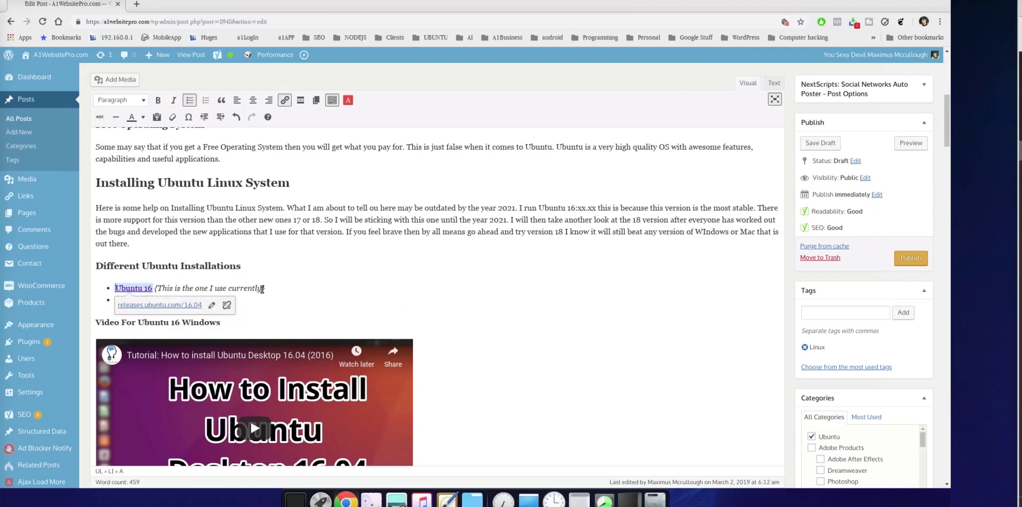
pyautogui.click(384, 239)
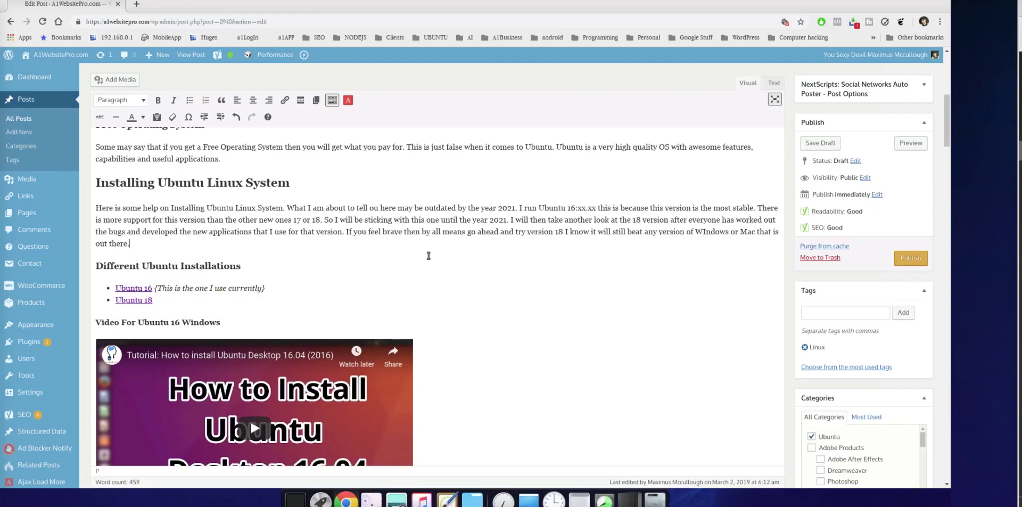
pyautogui.scroll(-2, 427, 254)
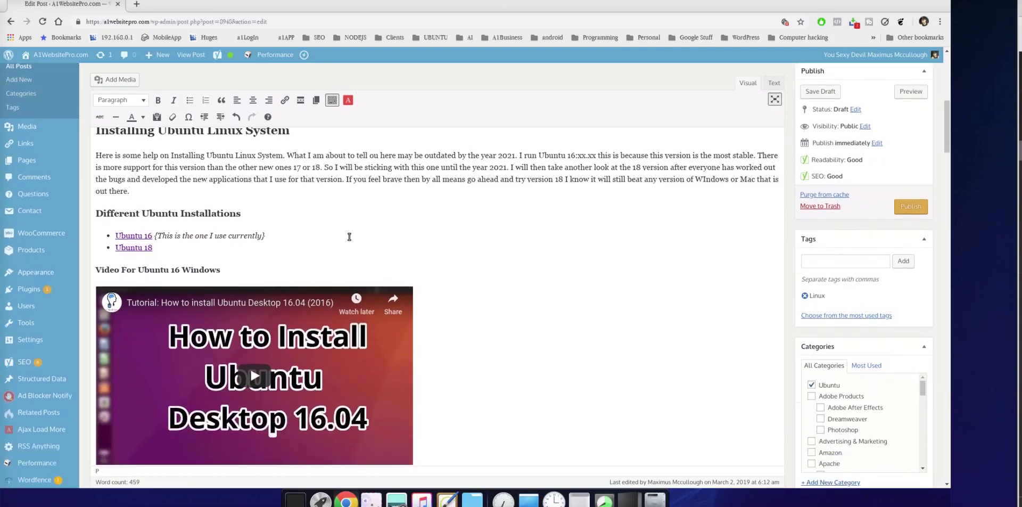
pyautogui.scroll(-5, 602, 250)
pyautogui.scroll(6, 598, 251)
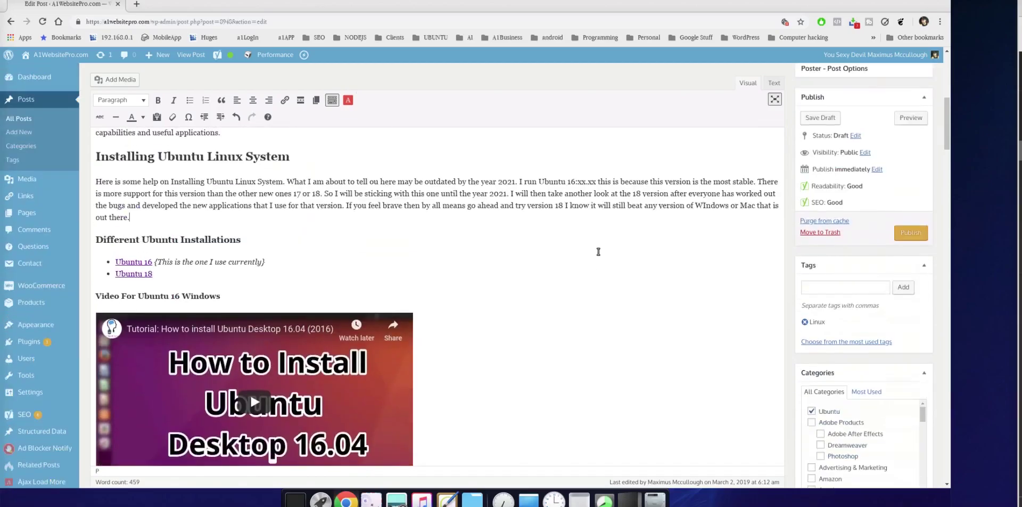
pyautogui.scroll(4, 564, 248)
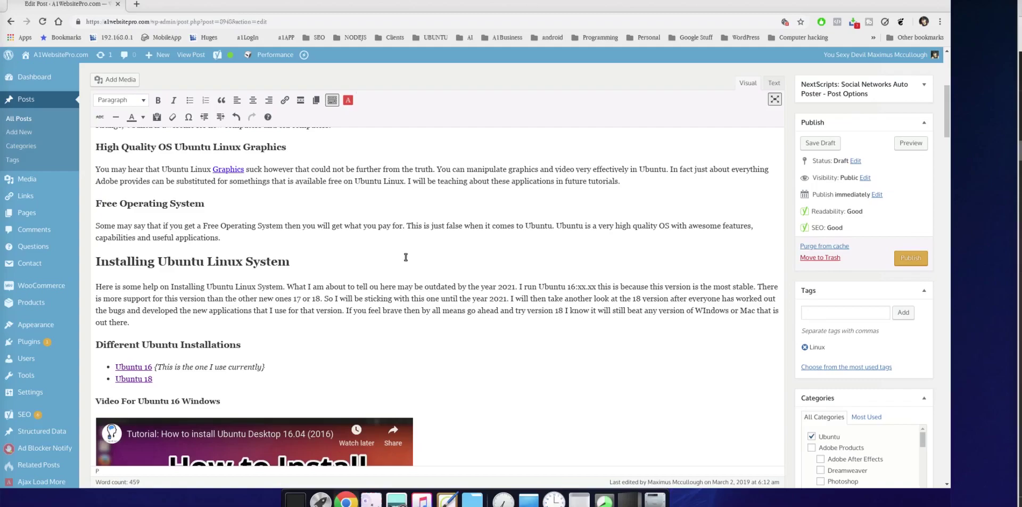
# Search 'audacit' in Albert and launch Audacity 2.2.2 from the results.
pyautogui.hotkey('ctrl', 'space')
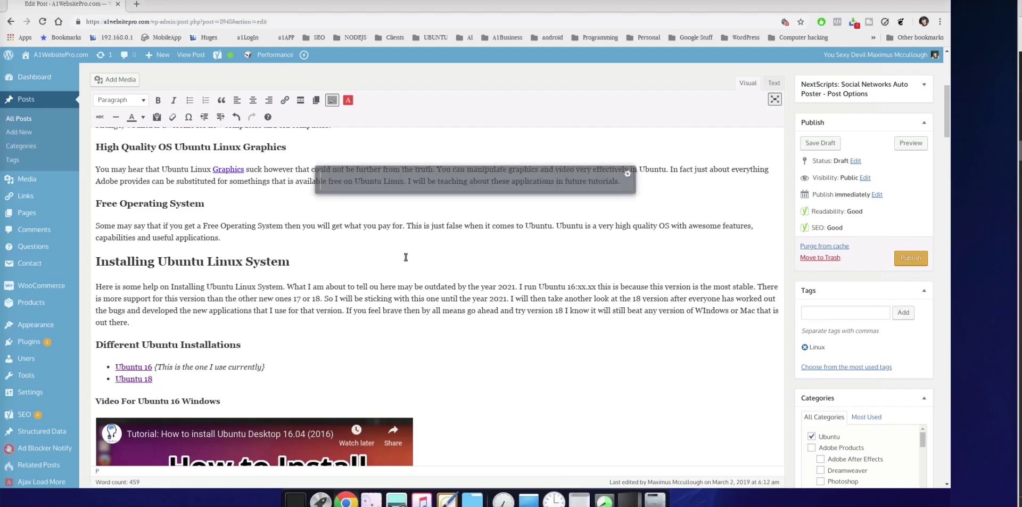
pyautogui.write('aud')
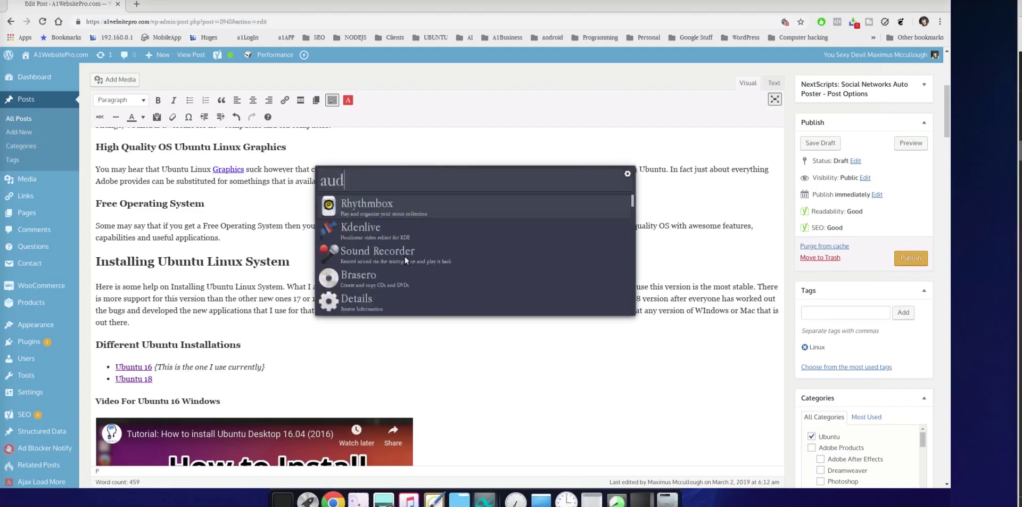
pyautogui.write('acit')
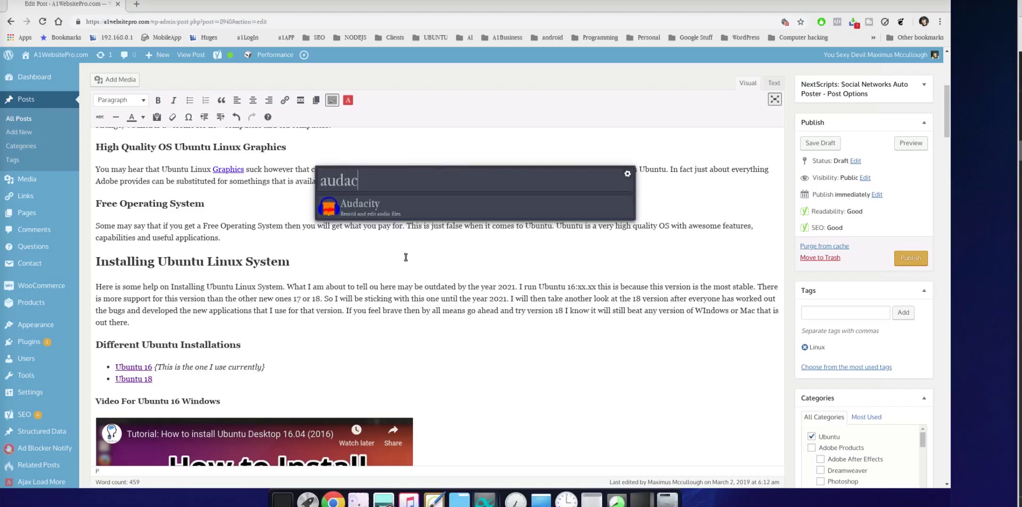
pyautogui.click(356, 206)
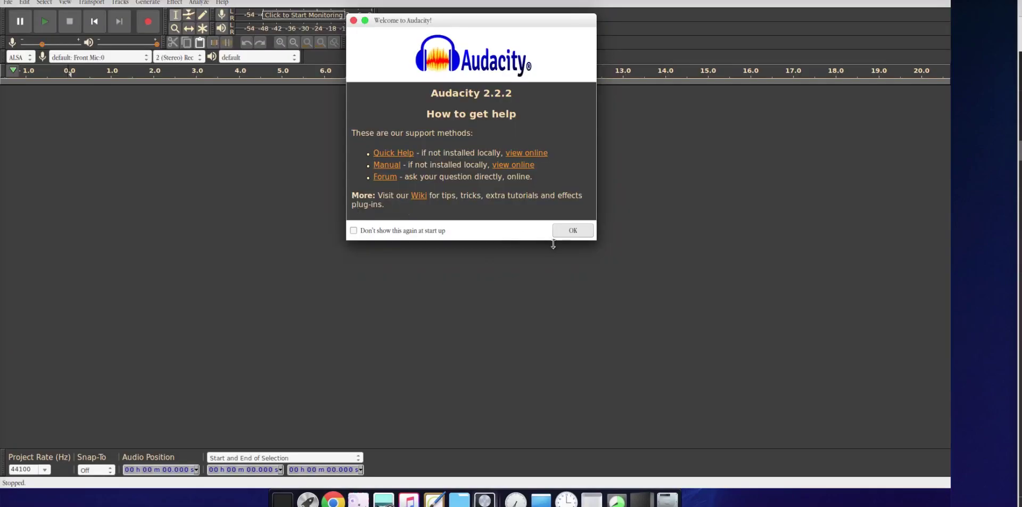
# Close the Welcome to Audacity dialog to reach the empty 44100 Hz project.
pyautogui.click(581, 230)
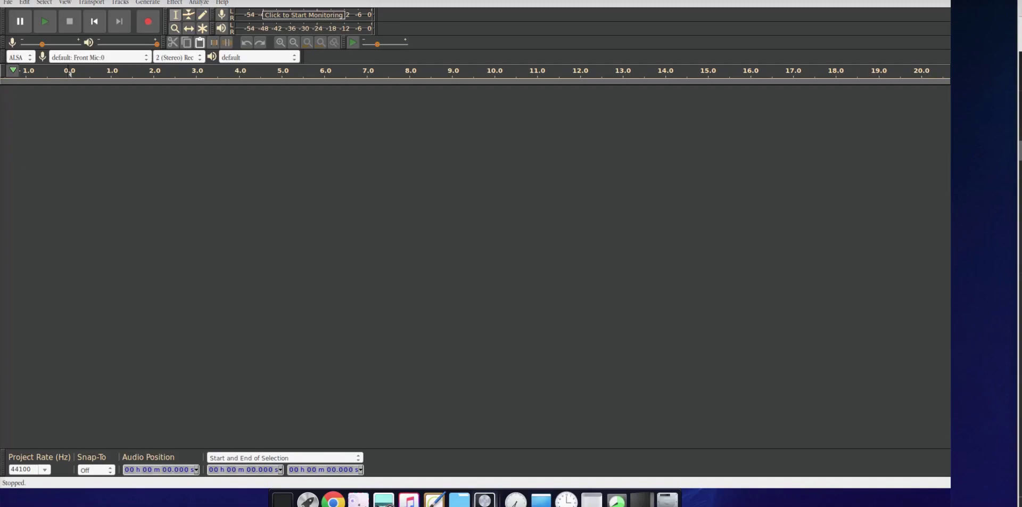
# Switch from Audacity back to the Chrome window showing the Ubuntu post draft.
pyautogui.hotkey('alt', 'Tab')
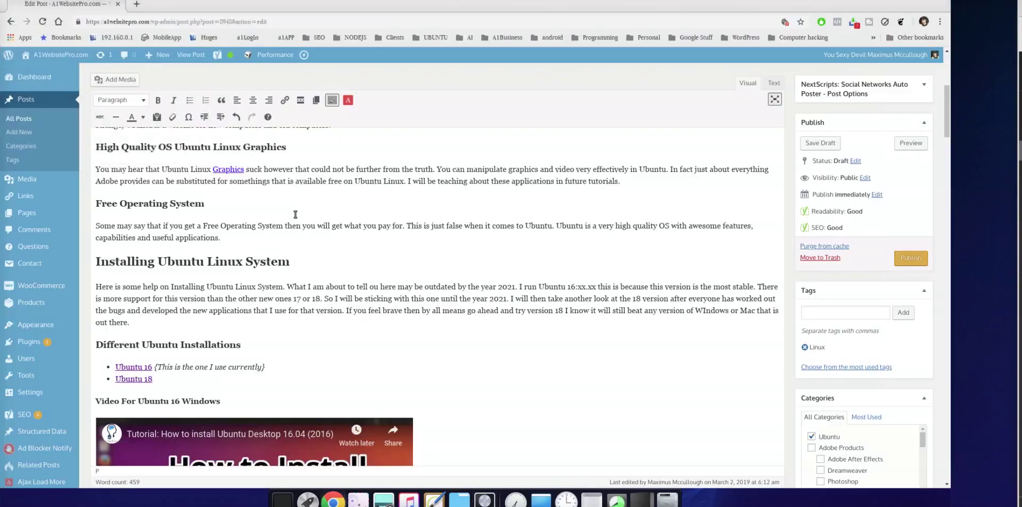